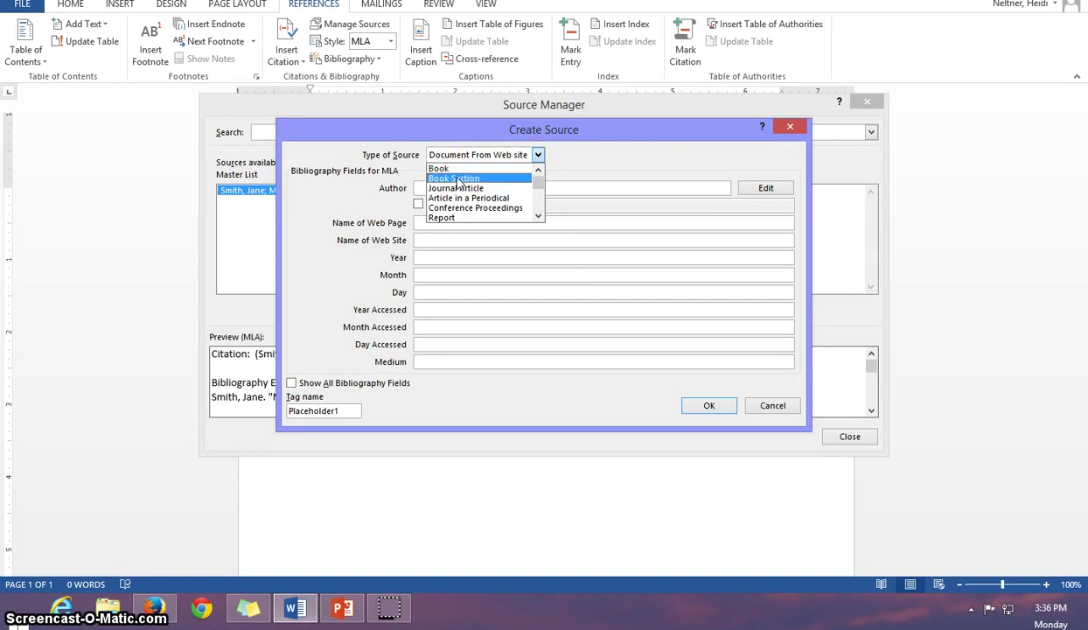
Step: Set the new source's type to Document From Web site
{"action": "left_click", "coordinate": [472, 184]}
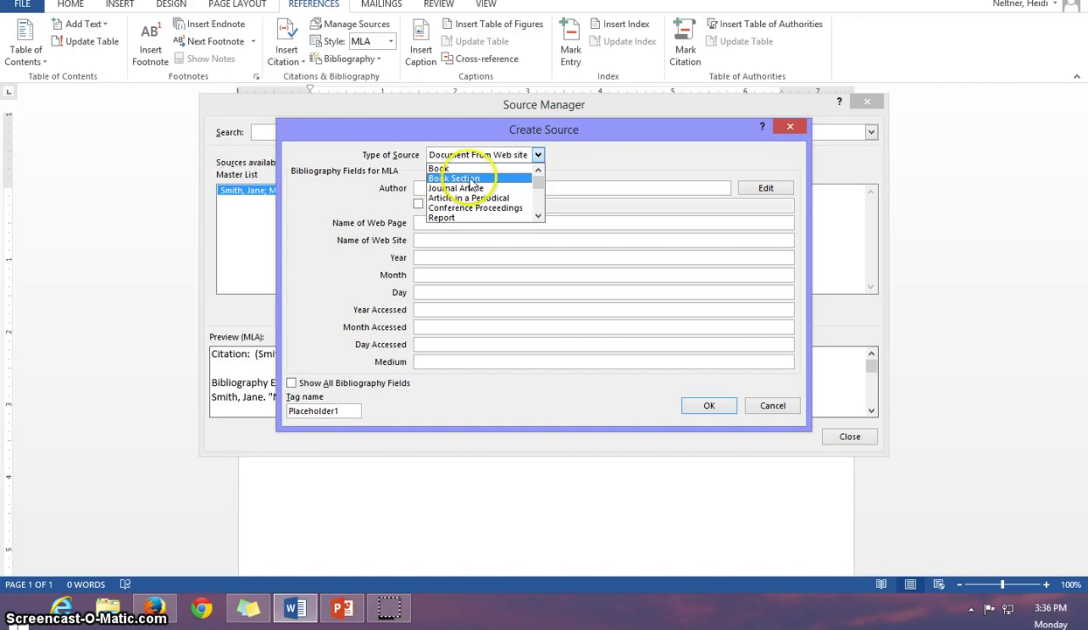
{"action": "left_click", "coordinate": [540, 215]}
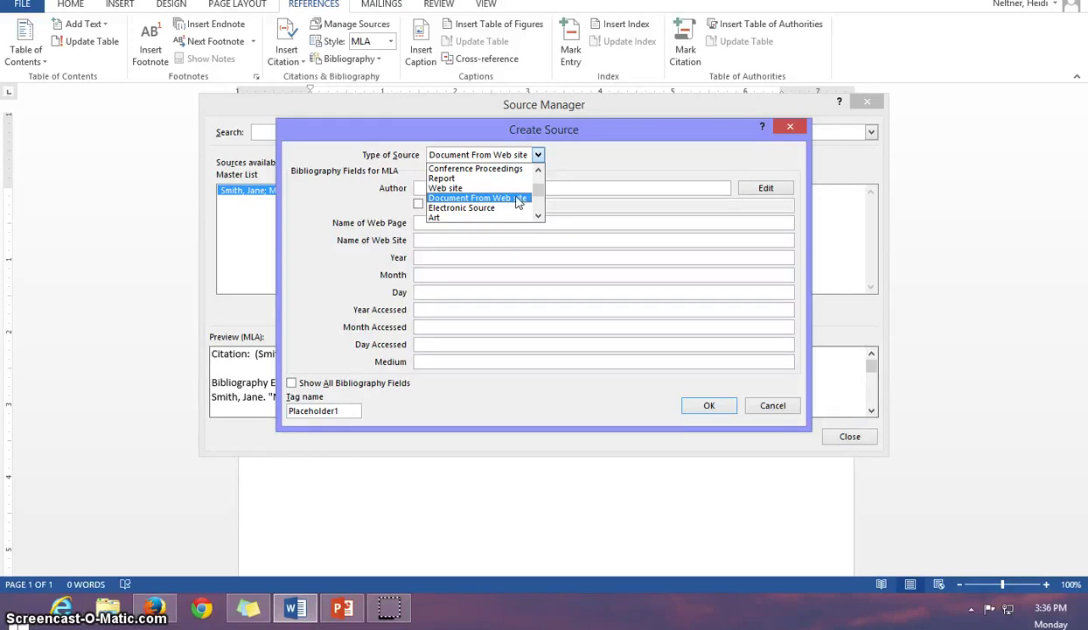
{"action": "left_click", "coordinate": [516, 198]}
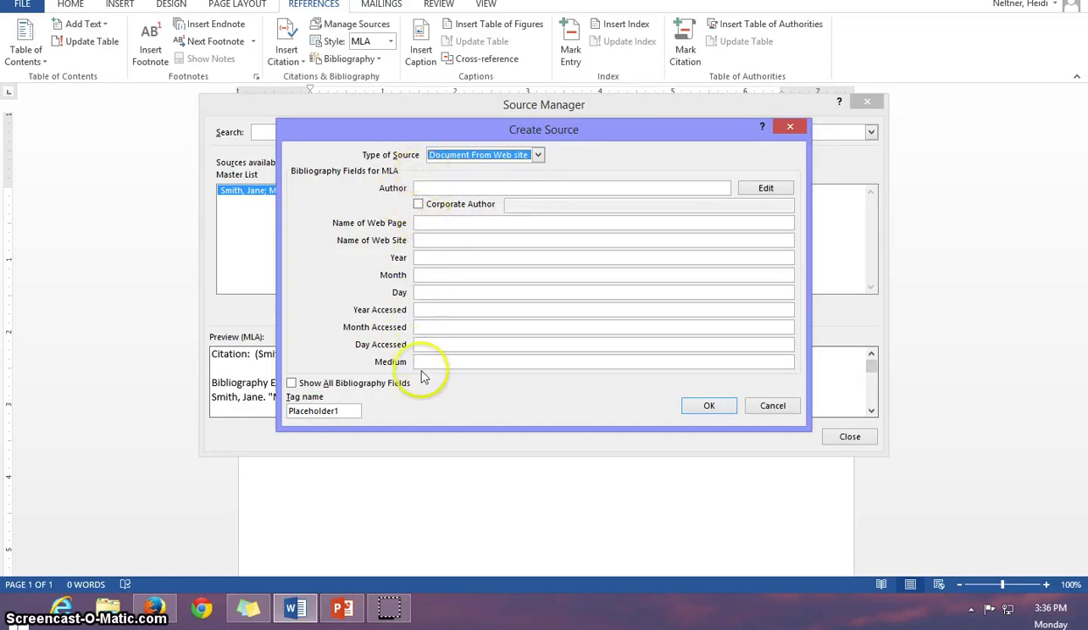
Step: Fill in the author's name, the web page name "Title of the article" and the web site name "Time for Kids"
{"action": "left_click", "coordinate": [434, 186]}
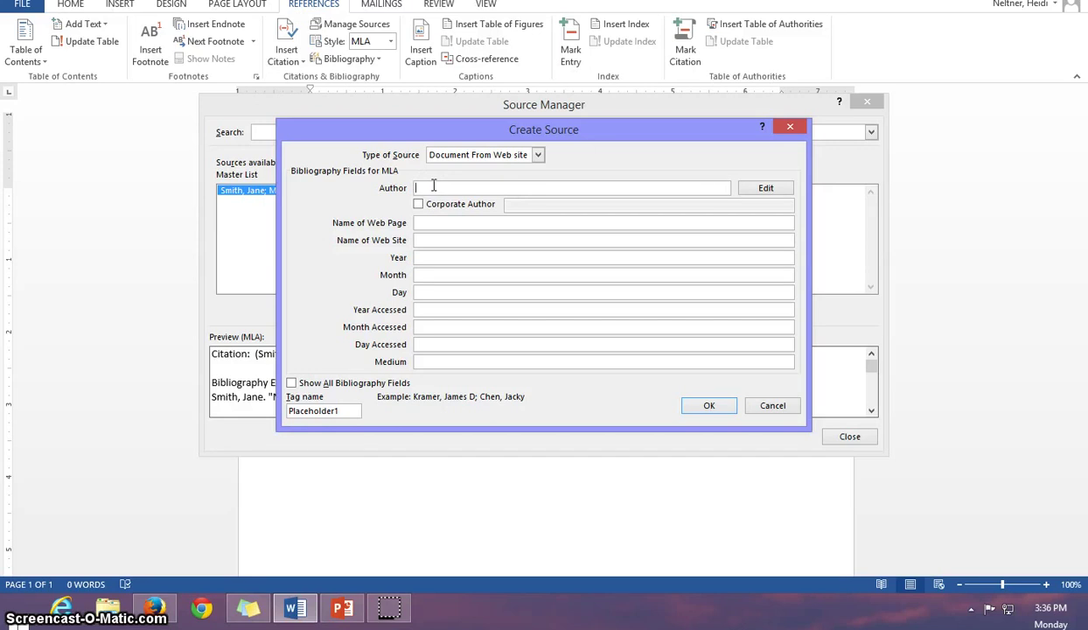
{"action": "type", "text": "John Doe"}
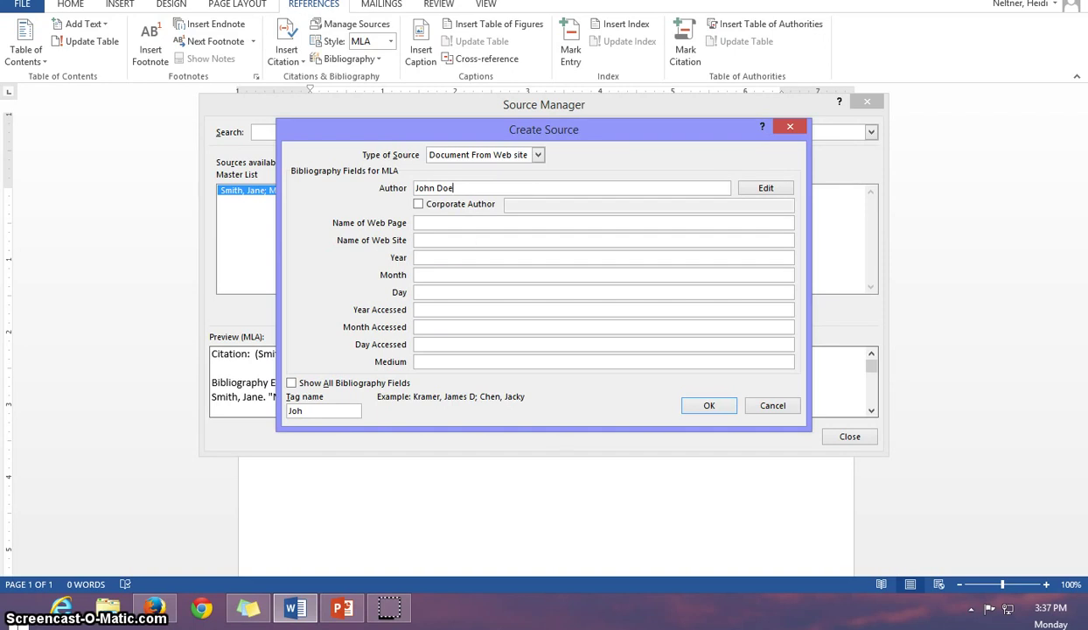
{"action": "left_click", "coordinate": [430, 222]}
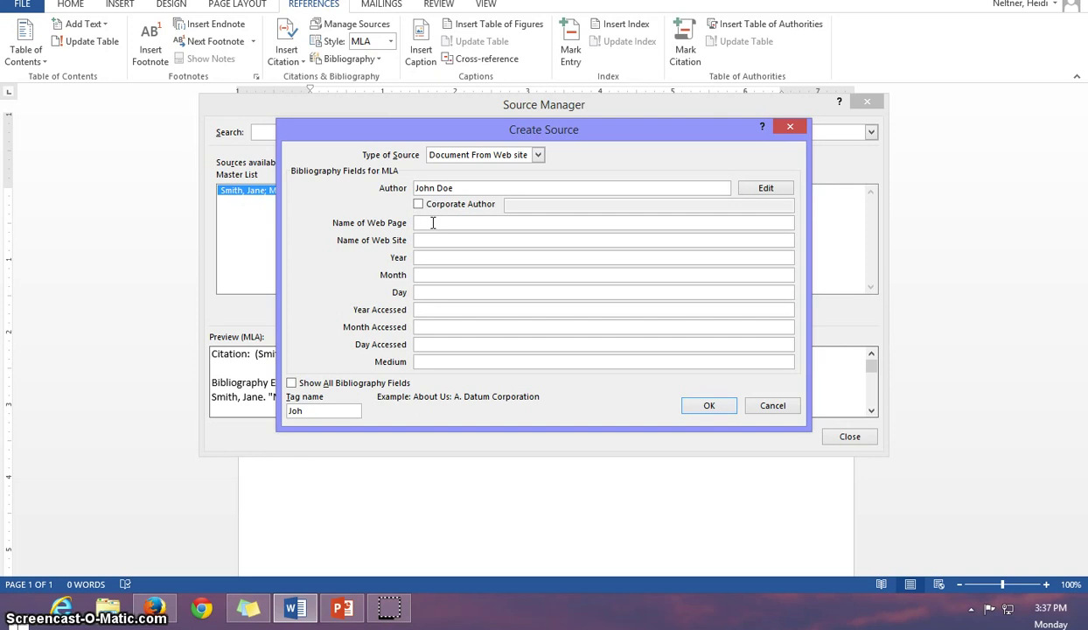
{"action": "type", "text": "Ti"}
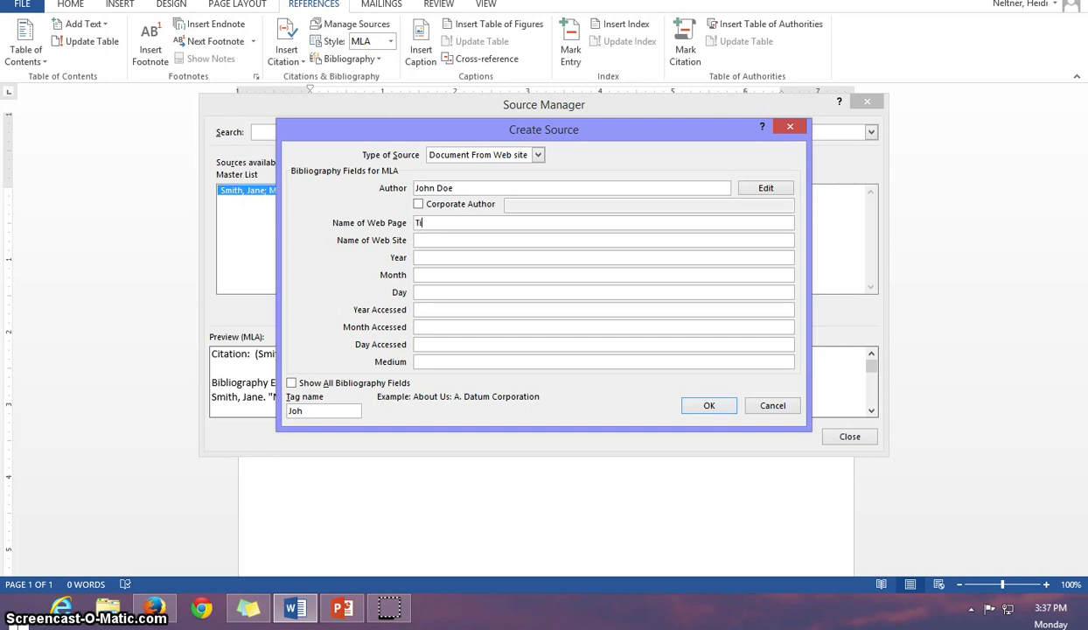
{"action": "type", "text": "tle of the article"}
{"action": "left_click", "coordinate": [420, 239]}
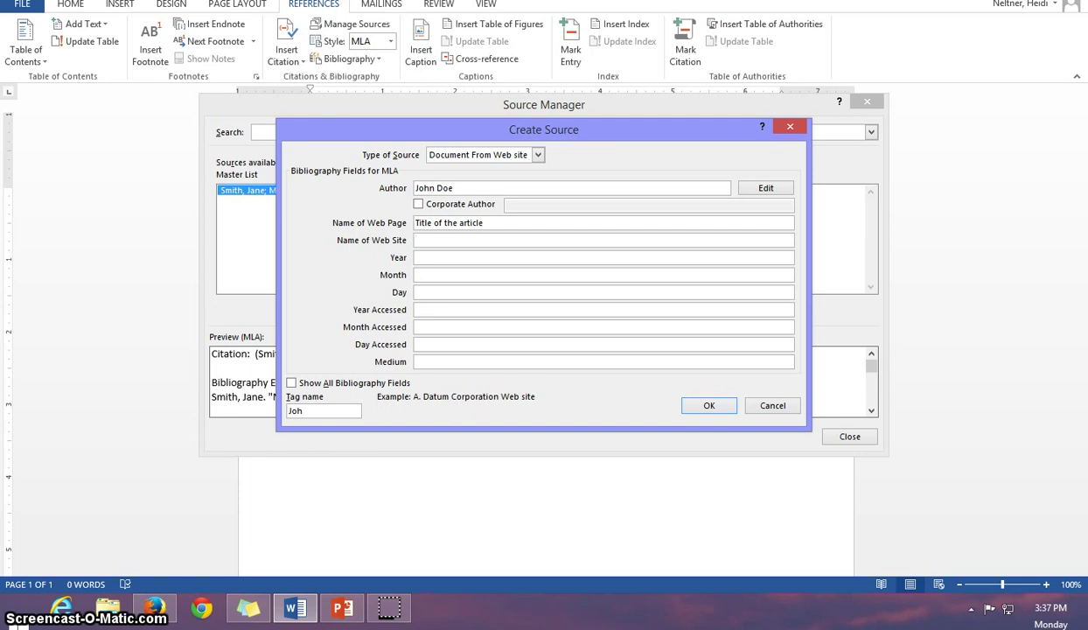
{"action": "type", "text": "Time for Kids"}
Step: Set the access date to 2015, August, 10 and the medium to Web, and save the source
{"action": "left_click", "coordinate": [420, 257]}
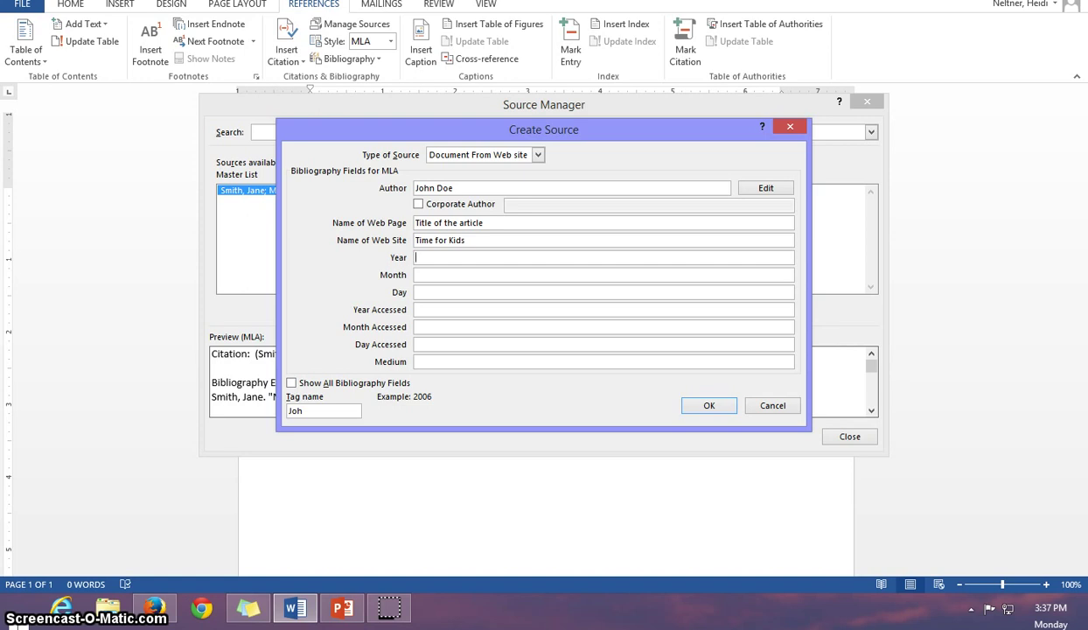
{"action": "left_click", "coordinate": [462, 310]}
{"action": "type", "text": "2015"}
{"action": "key", "text": "Tab"}
{"action": "type", "text": "August"}
{"action": "key", "text": "Tab"}
{"action": "type", "text": "10"}
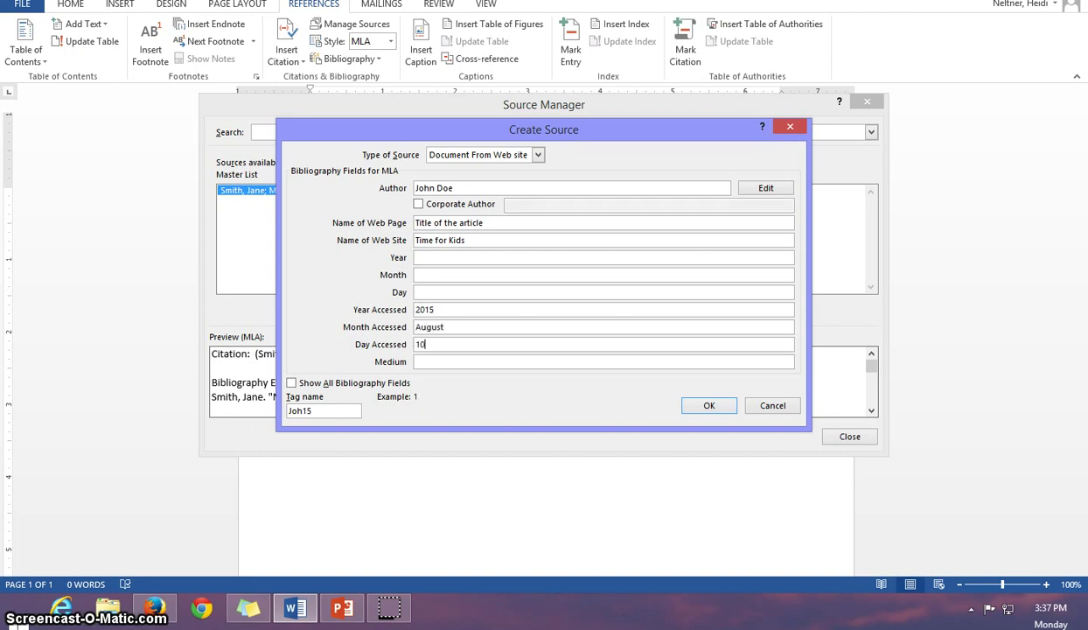
{"action": "key", "text": "Tab"}
{"action": "type", "text": "Web"}
{"action": "left_click", "coordinate": [702, 411]}
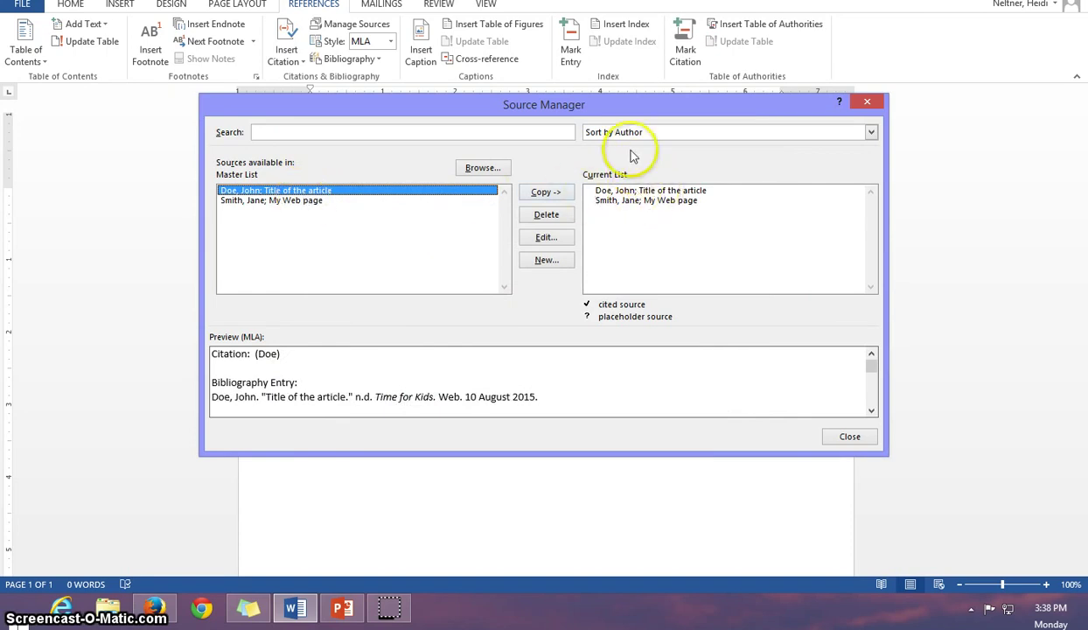
Step: Delete the "My Web page" source from the current list and close the Source Manager
{"action": "left_click", "coordinate": [628, 205]}
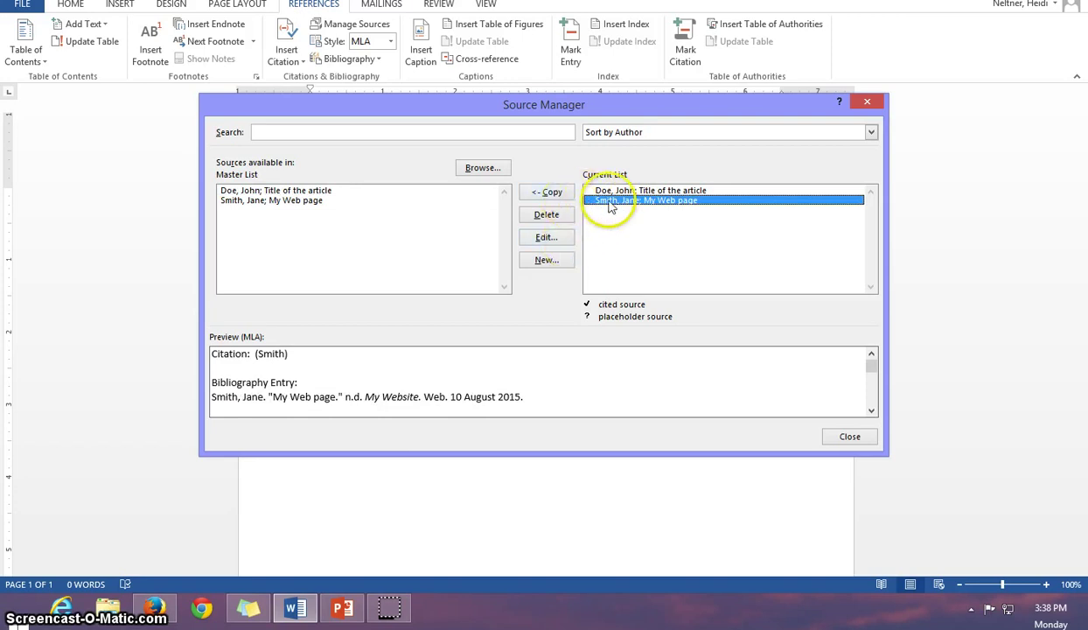
{"action": "left_click", "coordinate": [545, 217]}
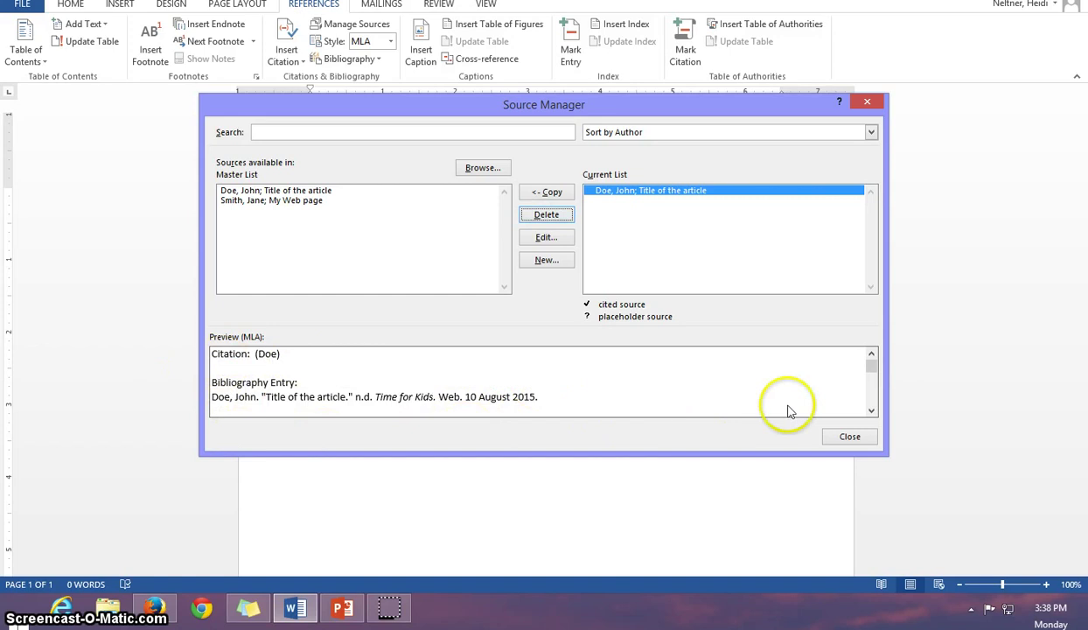
{"action": "left_click", "coordinate": [843, 437]}
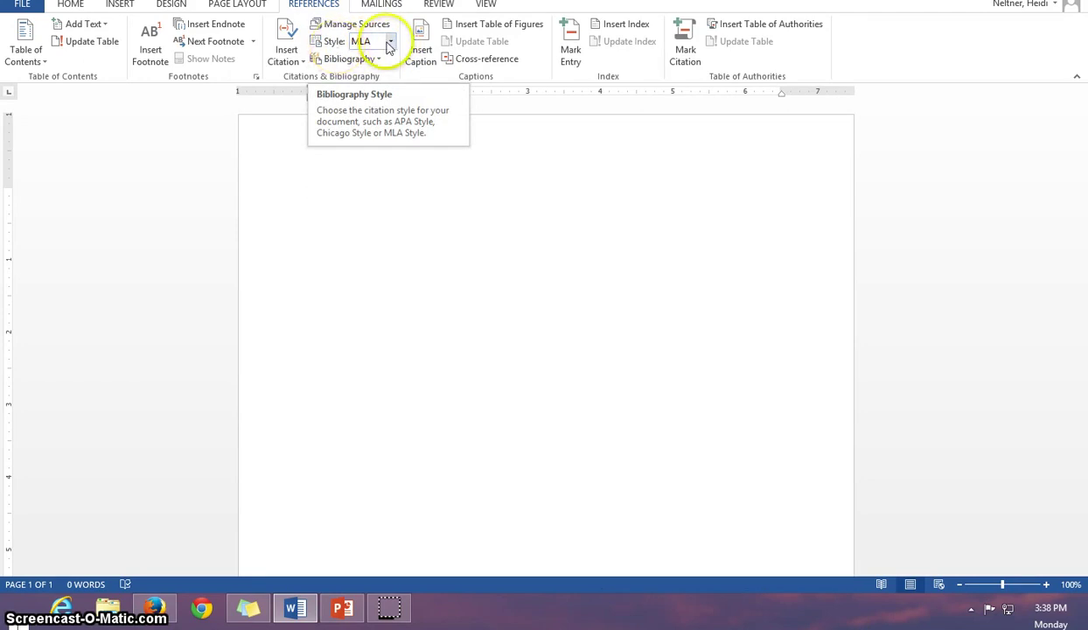
Step: Keep the MLA citation style and insert the built-in Works Cited bibliography into the blank document
{"action": "left_click", "coordinate": [391, 44]}
{"action": "left_click", "coordinate": [361, 311]}
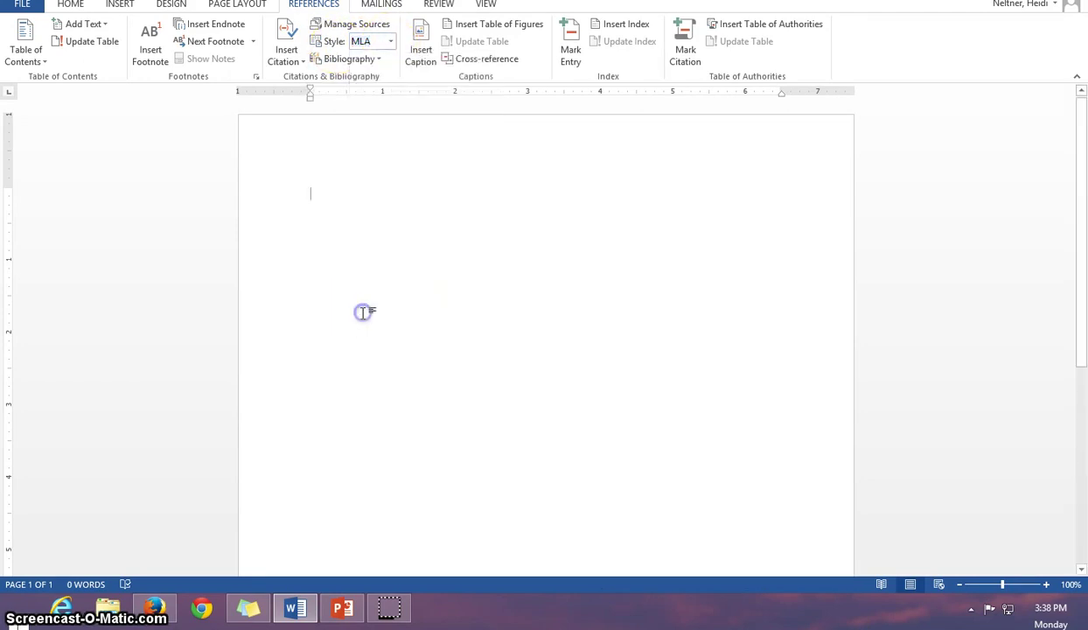
{"action": "left_click", "coordinate": [372, 59]}
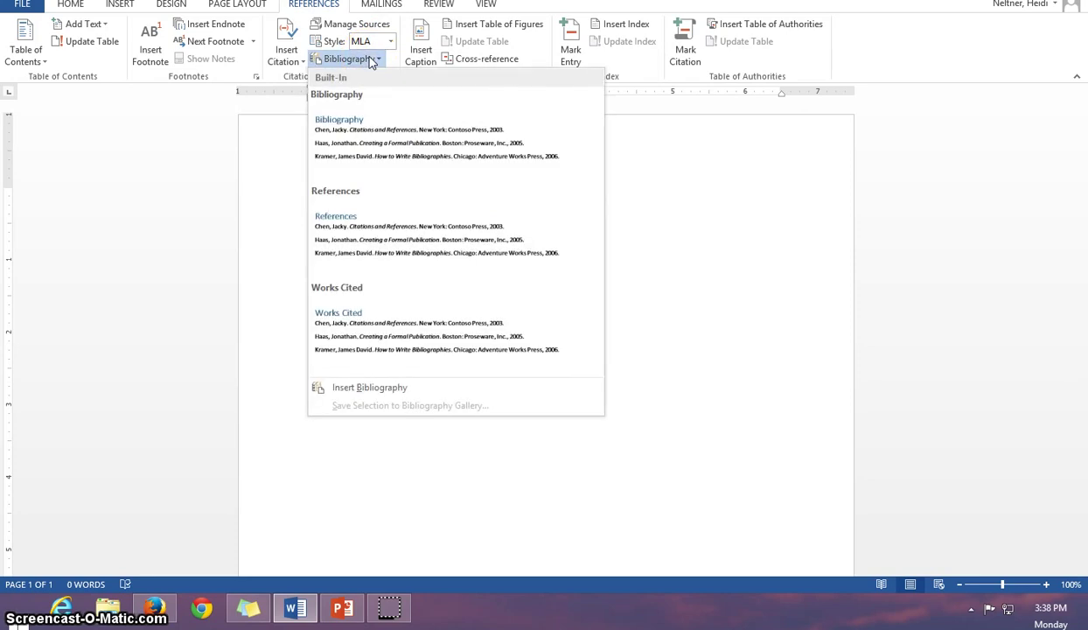
{"action": "left_click", "coordinate": [360, 313]}
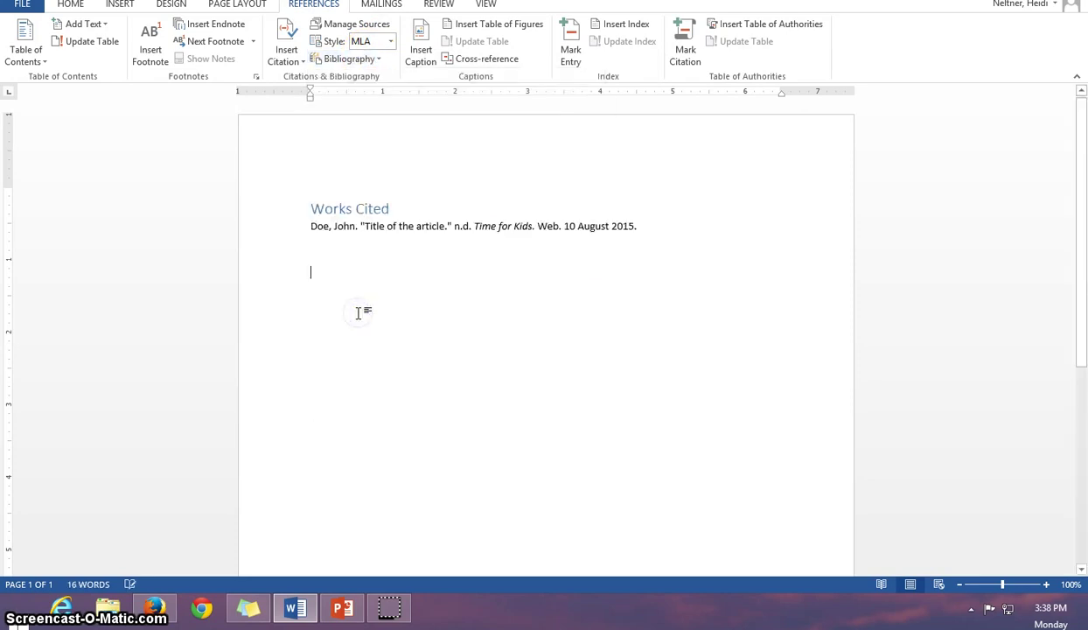
Step: Copy the Works Cited heading together with its citation entry
{"action": "left_click", "coordinate": [445, 296]}
{"action": "left_click", "coordinate": [650, 227]}
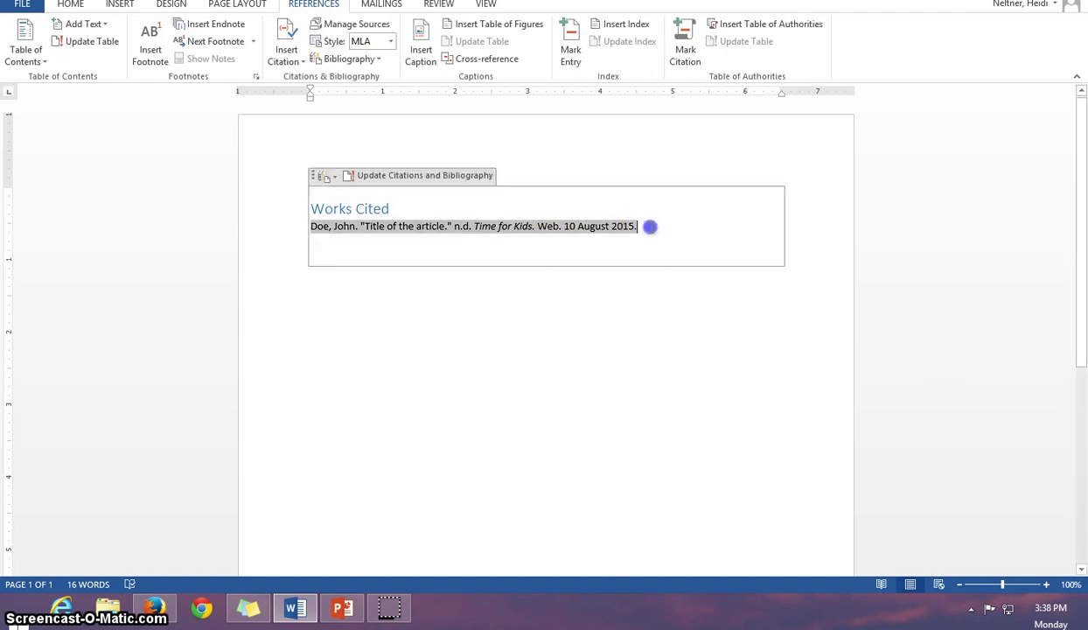
{"action": "left_click_drag", "start_coordinate": [650, 226], "coordinate": [308, 211]}
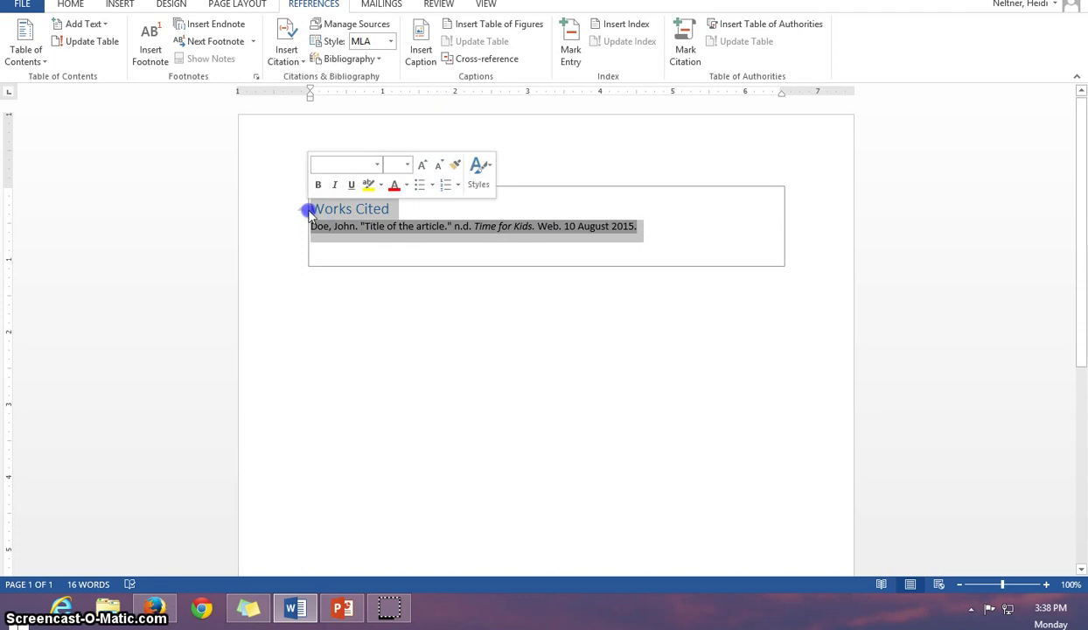
{"action": "right_click", "coordinate": [327, 211]}
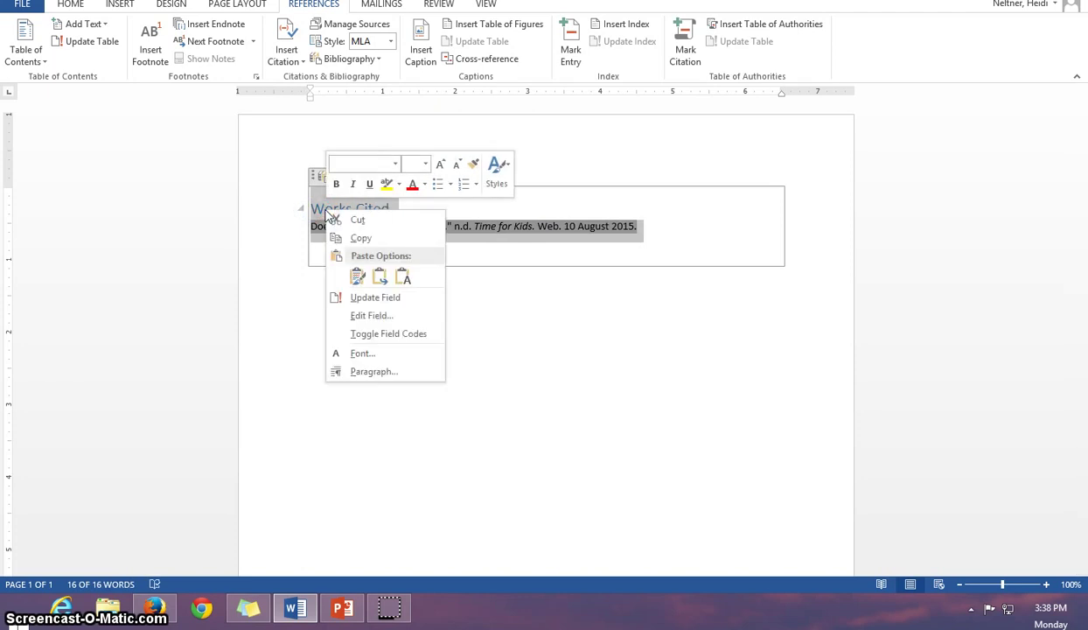
{"action": "left_click", "coordinate": [359, 298]}
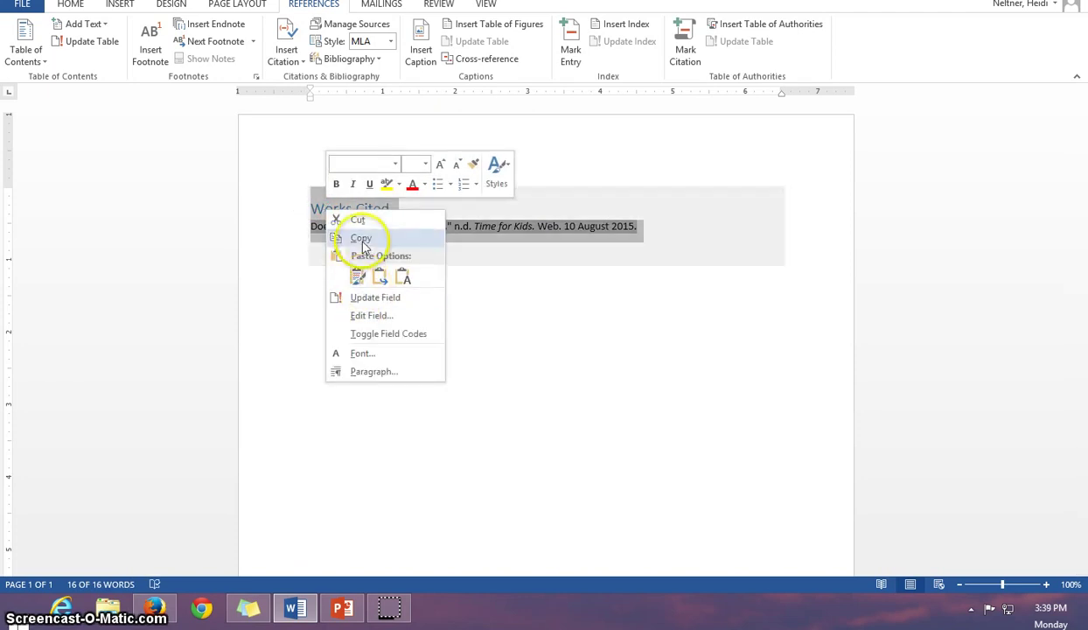
{"action": "left_click", "coordinate": [362, 240]}
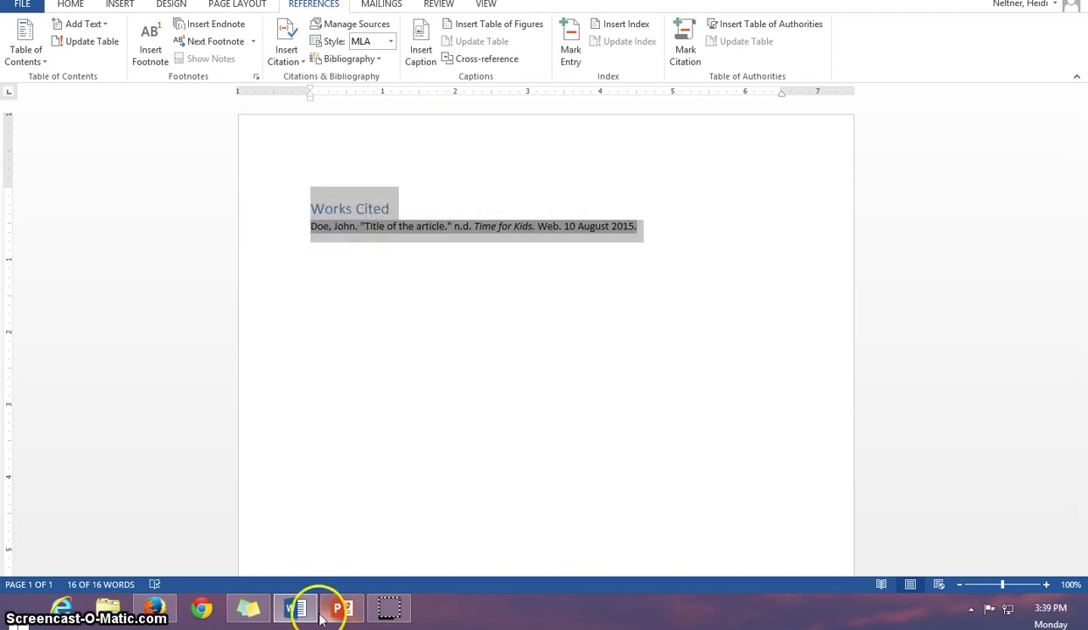
Step: Switch to the Word Online document in Firefox, enter "this feature article" and start a new line
{"action": "left_click", "coordinate": [160, 616]}
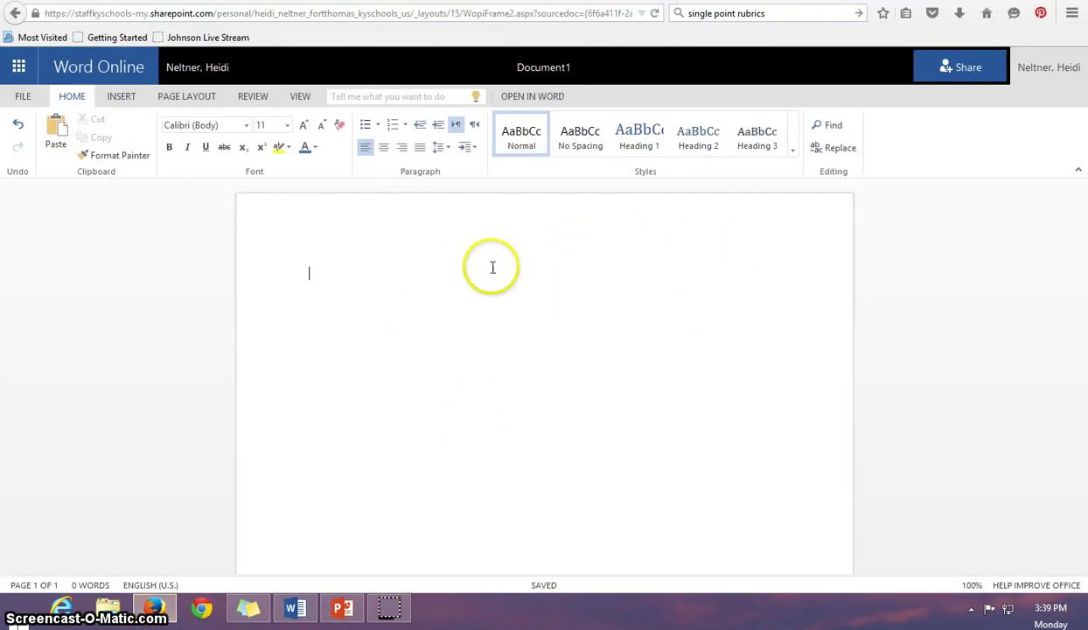
{"action": "type", "text": "thi"}
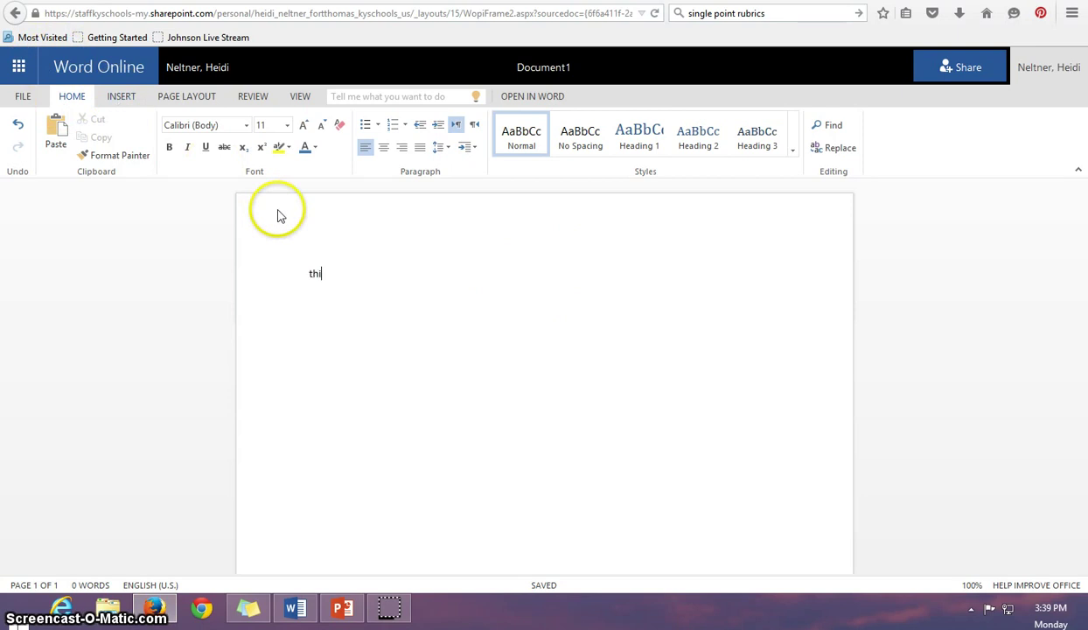
{"action": "type", "text": "s feature article"}
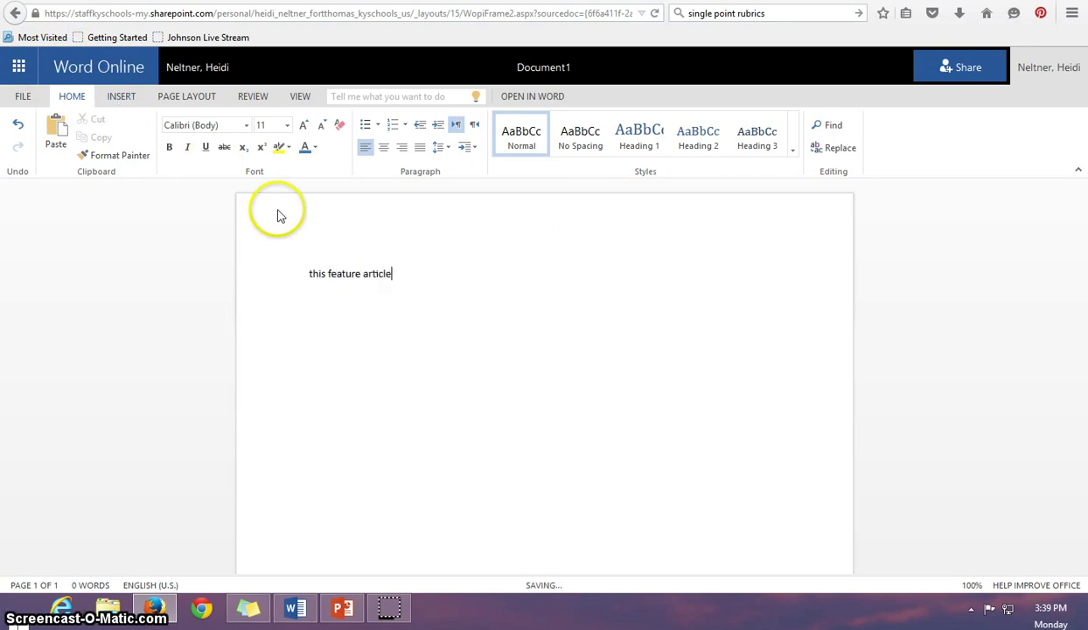
{"action": "key", "text": "Return"}
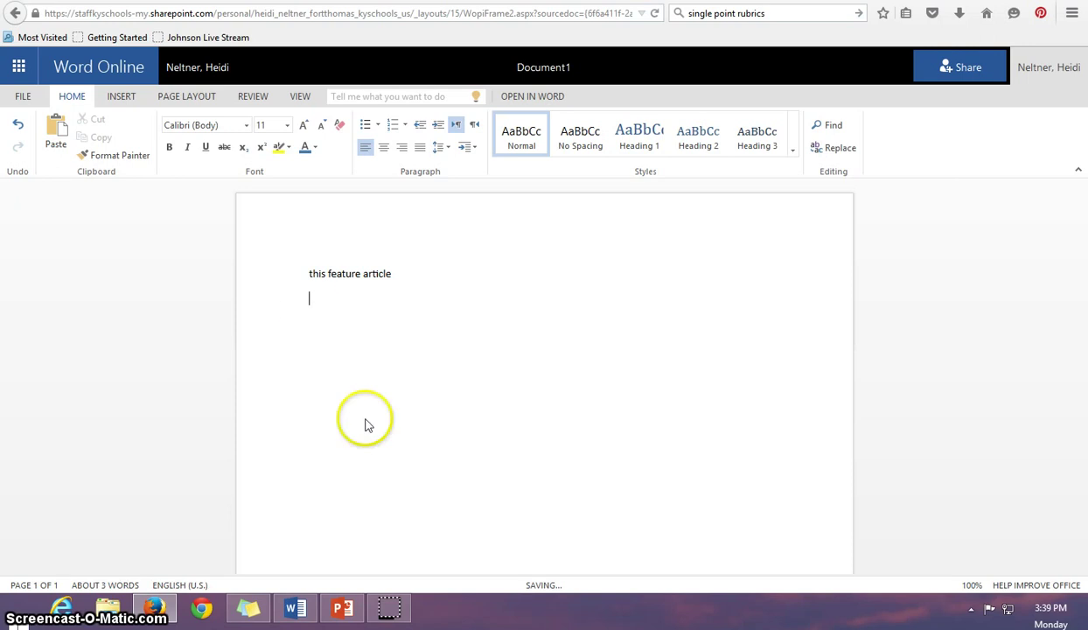
Step: Paste the copied Works Cited section below the "this feature article" line
{"action": "right_click", "coordinate": [336, 294]}
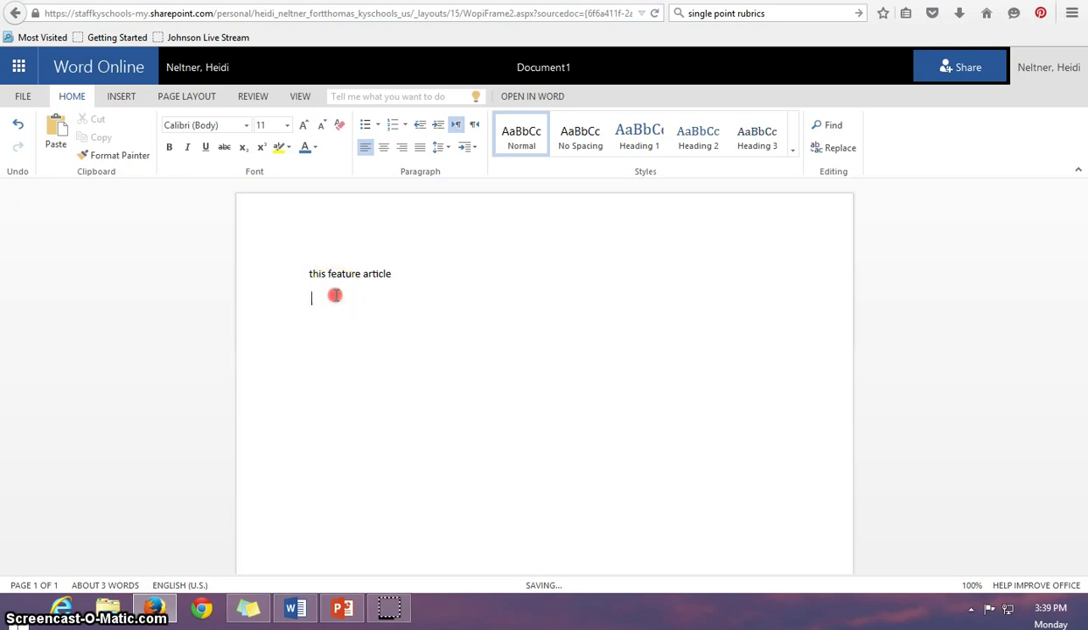
{"action": "left_click", "coordinate": [357, 346]}
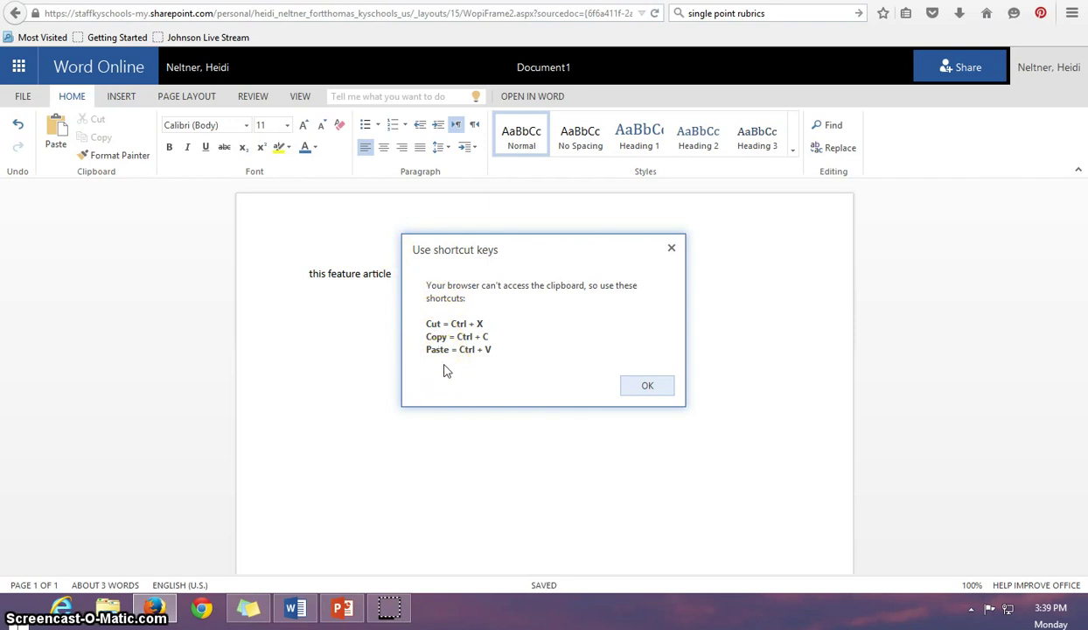
{"action": "key", "text": "ctrl+v"}
{"action": "left_click", "coordinate": [647, 386]}
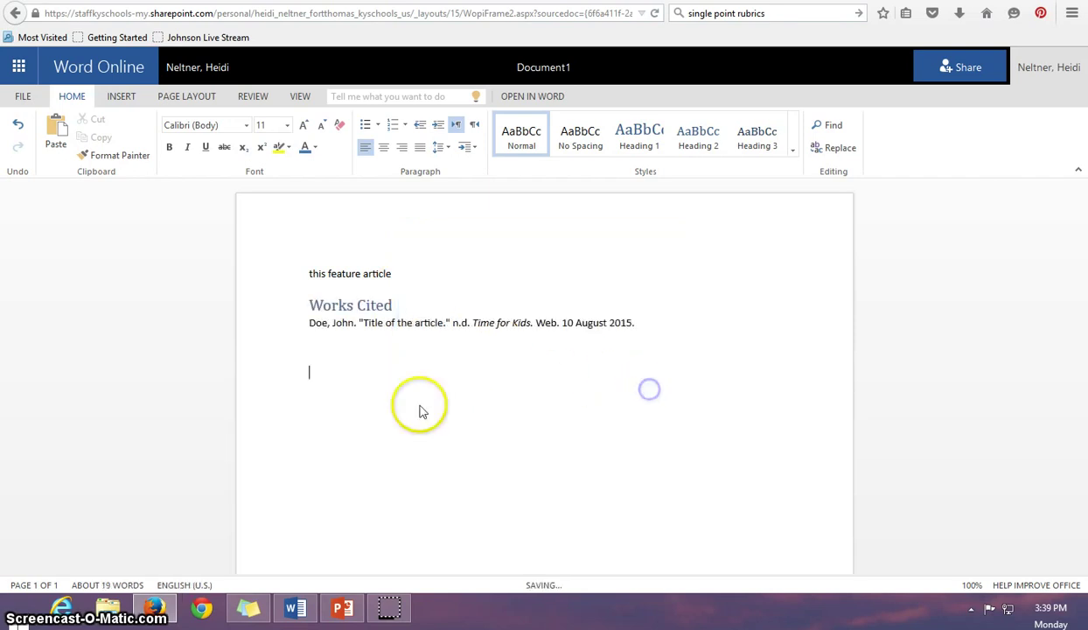